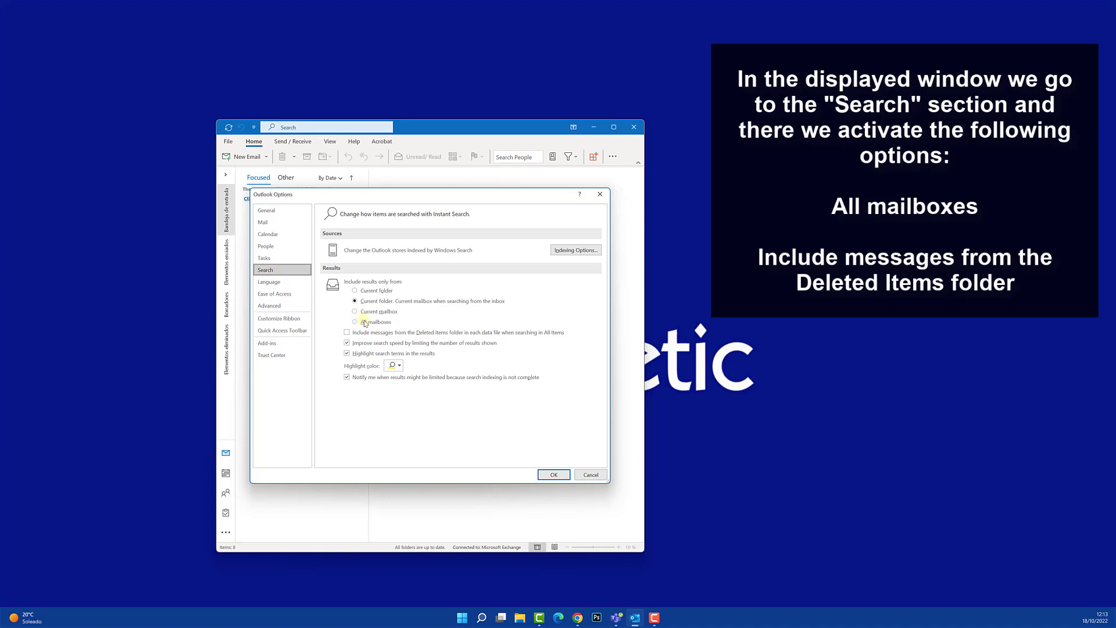
Step: Set search results to cover All mailboxes and include messages from the Deleted Items folder when searching in All Items
click(365, 323)
click(365, 333)
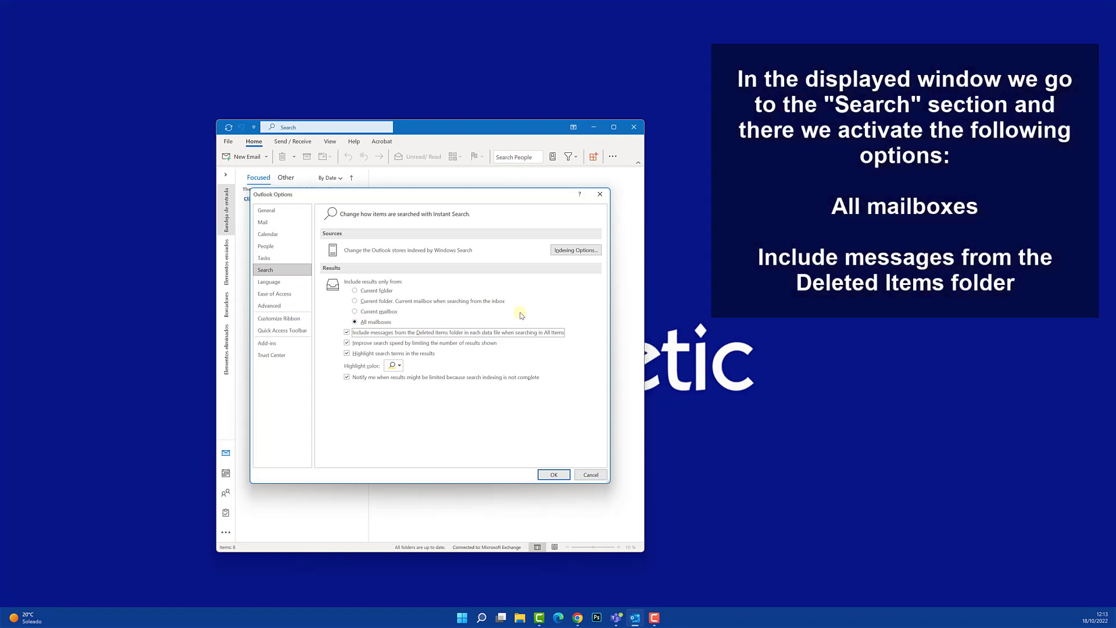
Step: Check the Microsoft Outlook entries in the Indexing Options and among the selectable indexed locations, leaving the selection as is
click(565, 251)
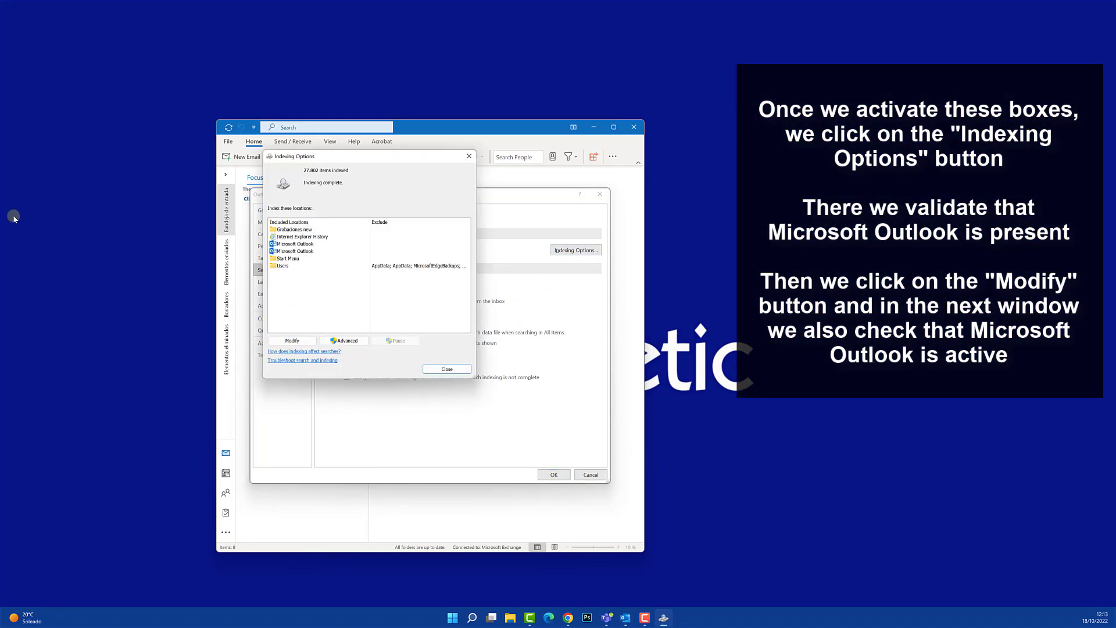
click(295, 251)
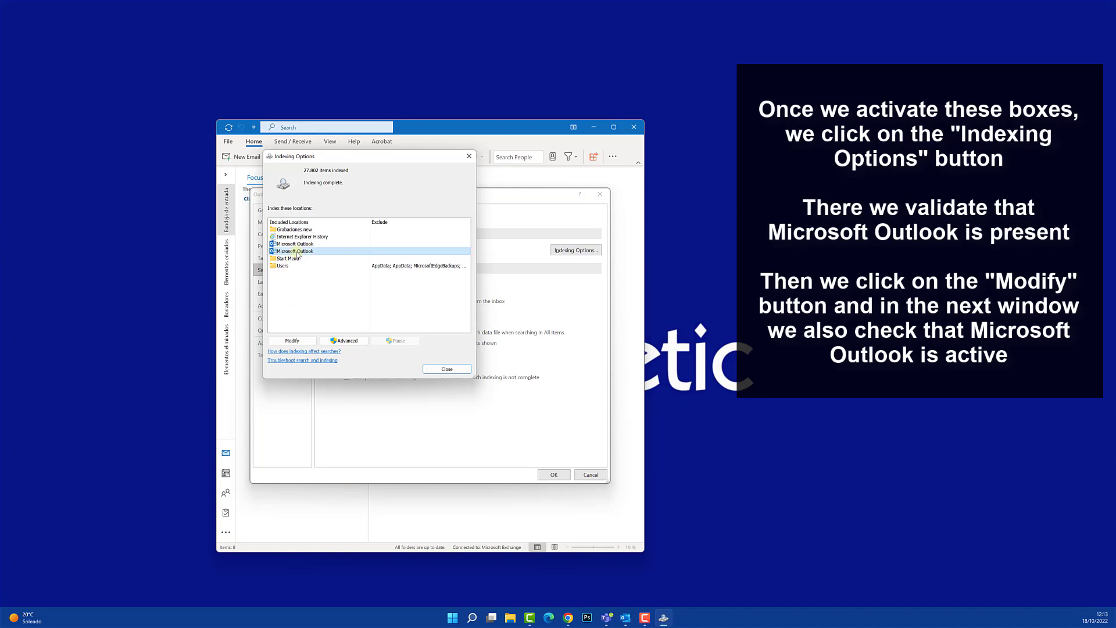
click(295, 244)
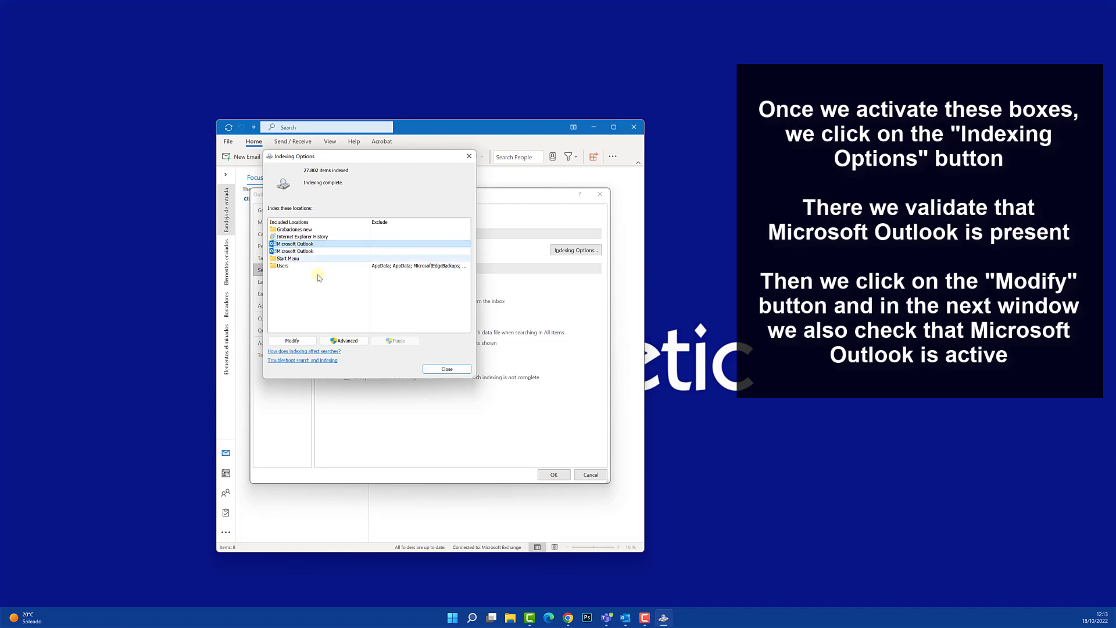
click(294, 342)
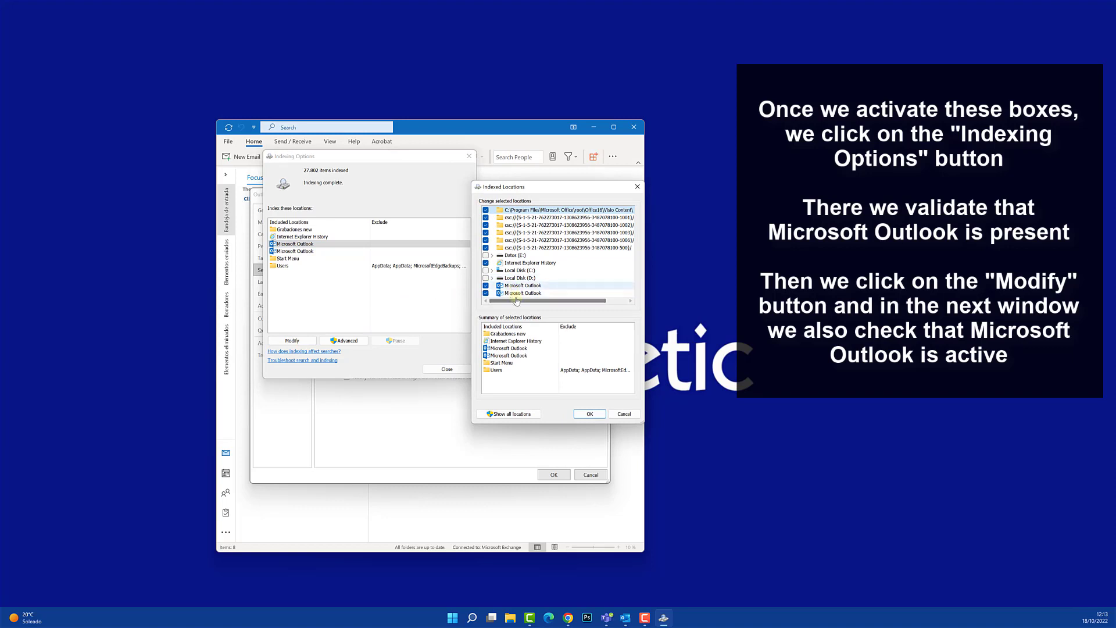
click(589, 413)
click(317, 251)
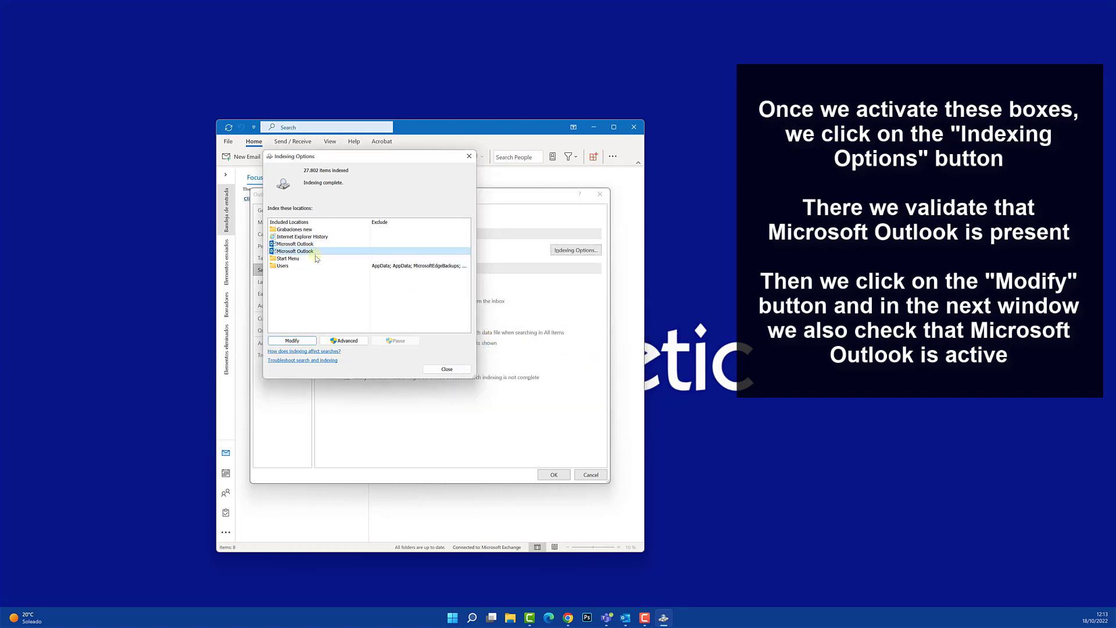
click(292, 341)
click(510, 286)
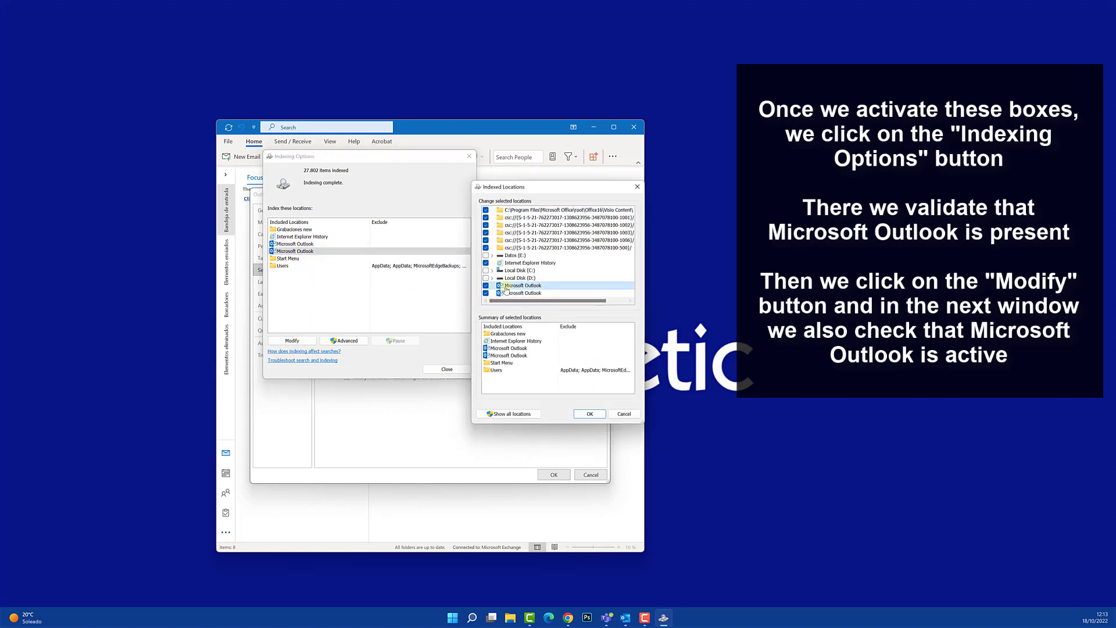
click(511, 294)
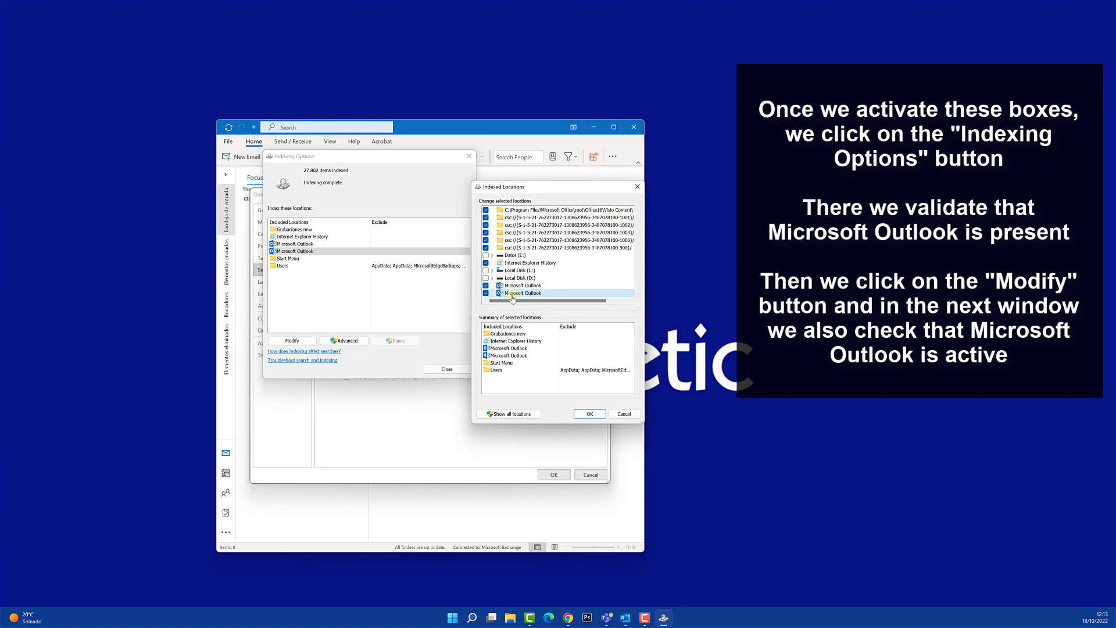
click(591, 413)
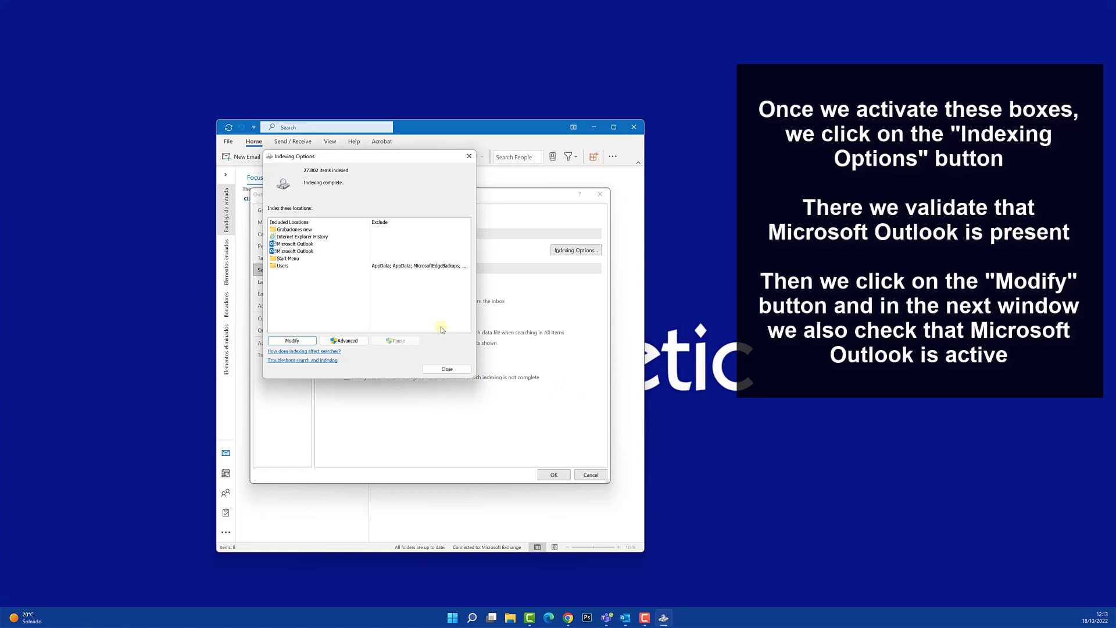
Step: Find the pst extension in the file types list of the advanced indexing options
click(347, 341)
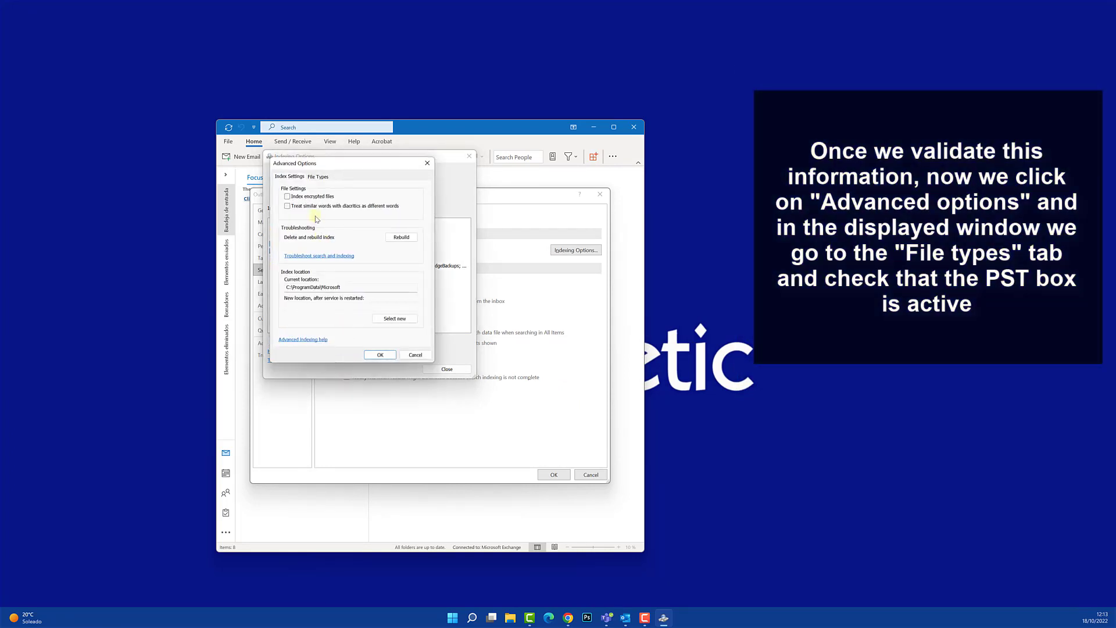
click(314, 177)
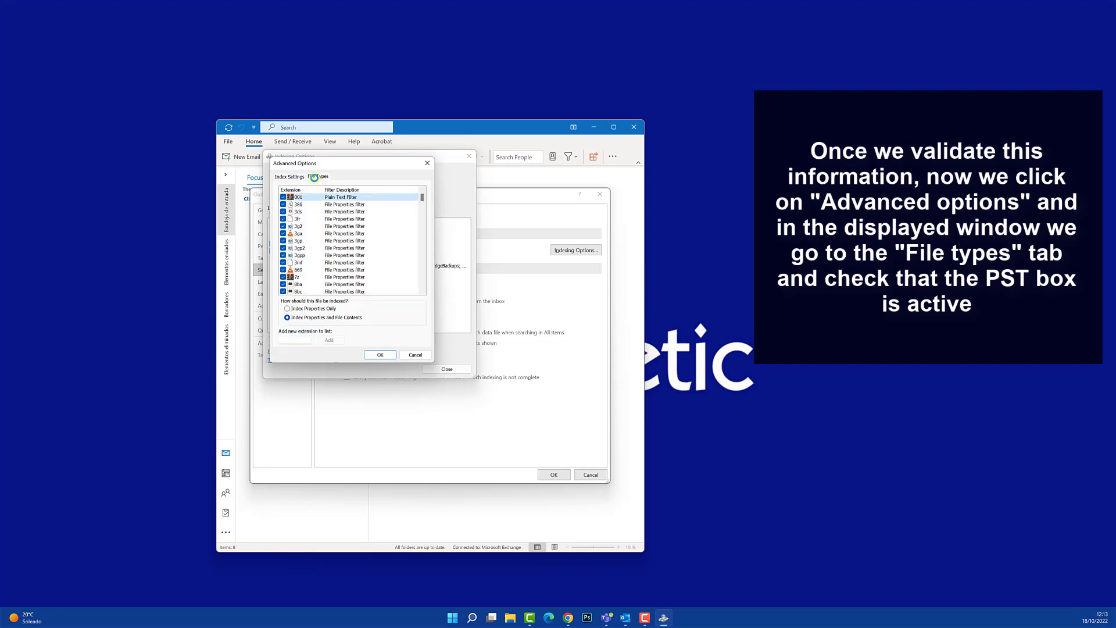
text(pst)
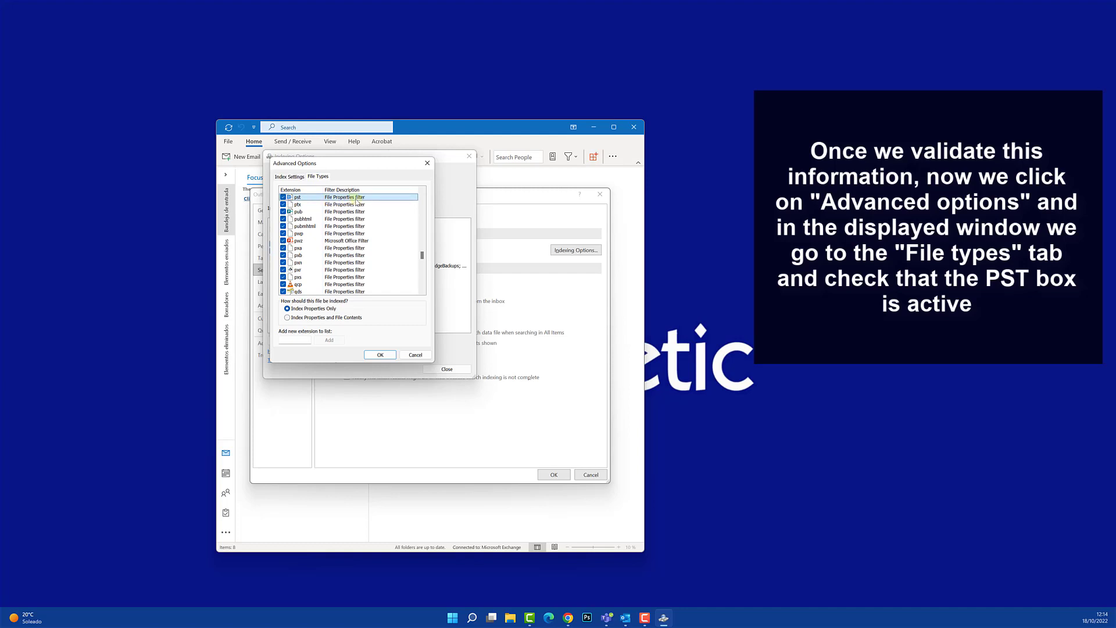
scroll(335, 202, up, 1)
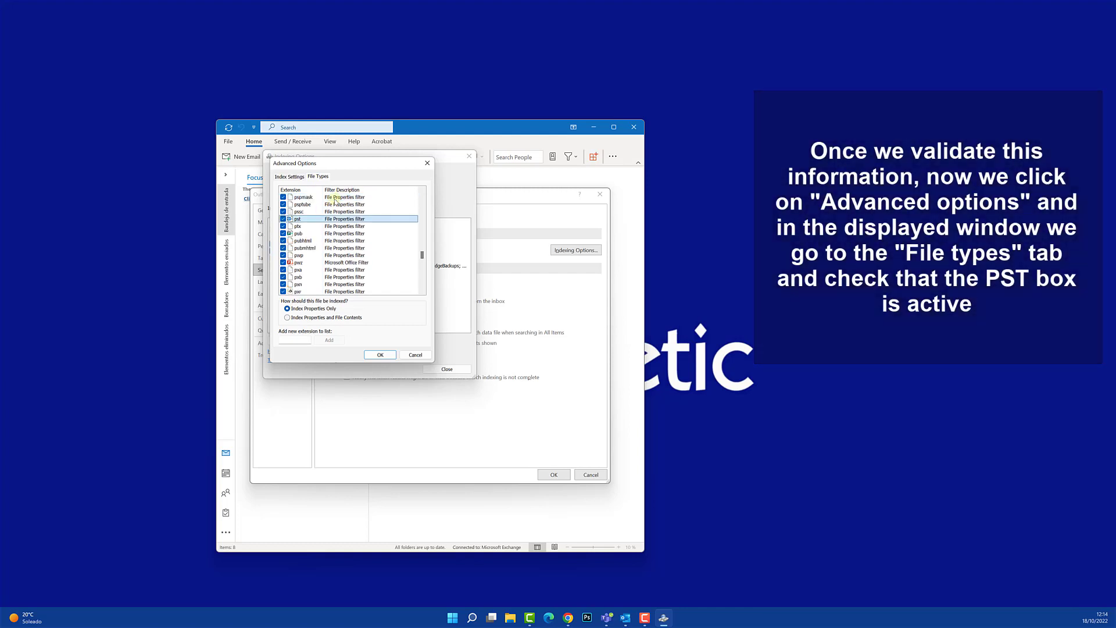
Step: Enter pst as a new extension for the file types list, and dismiss the advanced indexing options without adding it
click(291, 339)
text(pst)
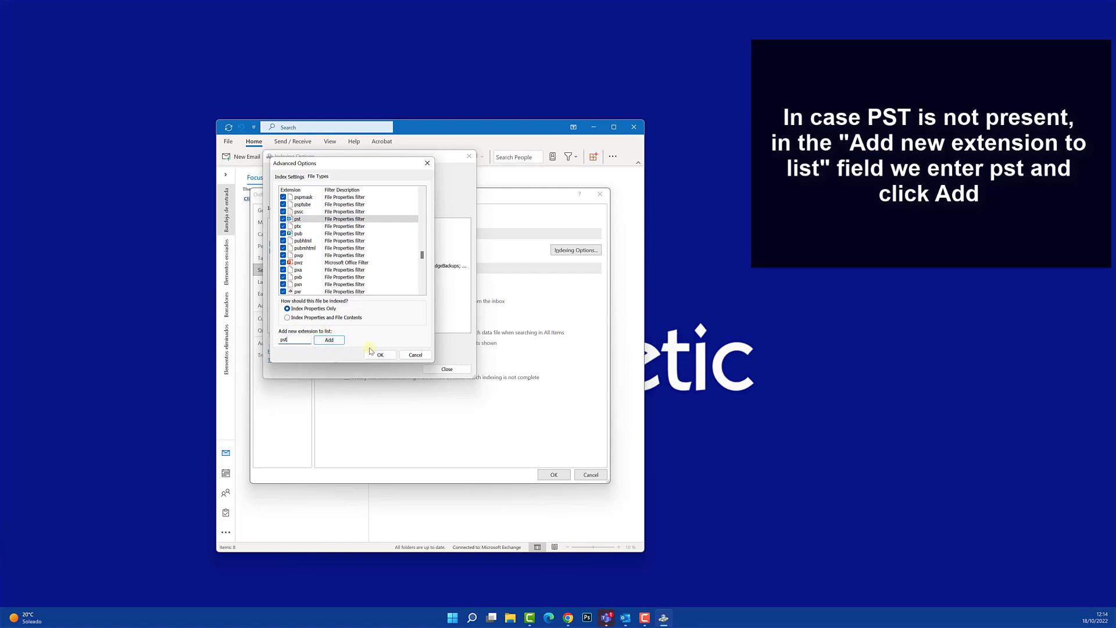
click(410, 355)
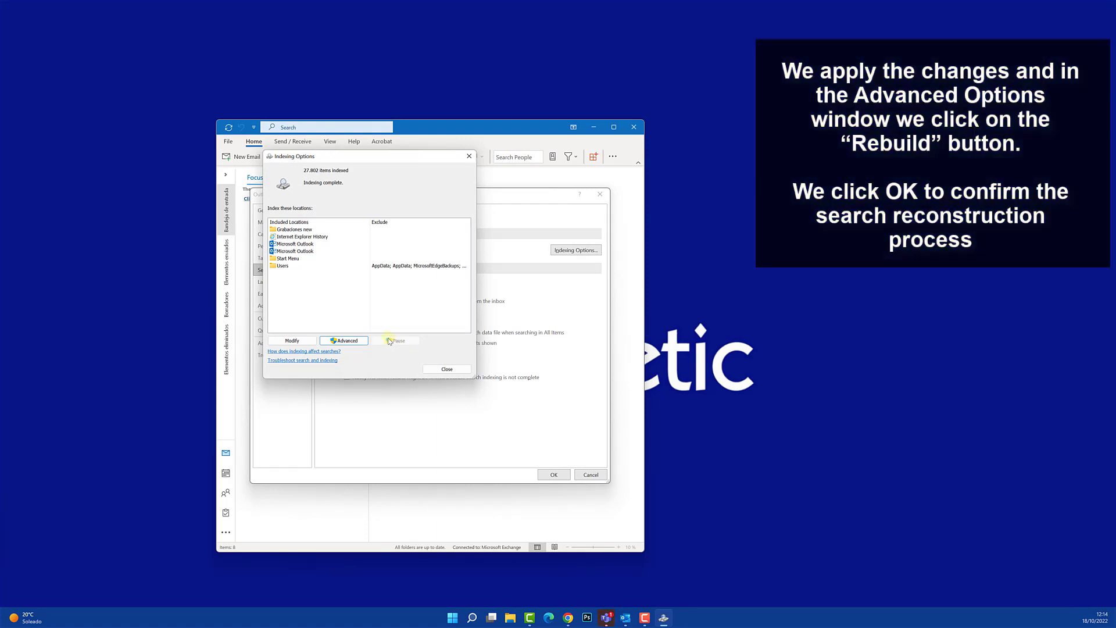
Step: Start rebuilding the search index from the advanced indexing options and cancel at the confirmation
click(358, 342)
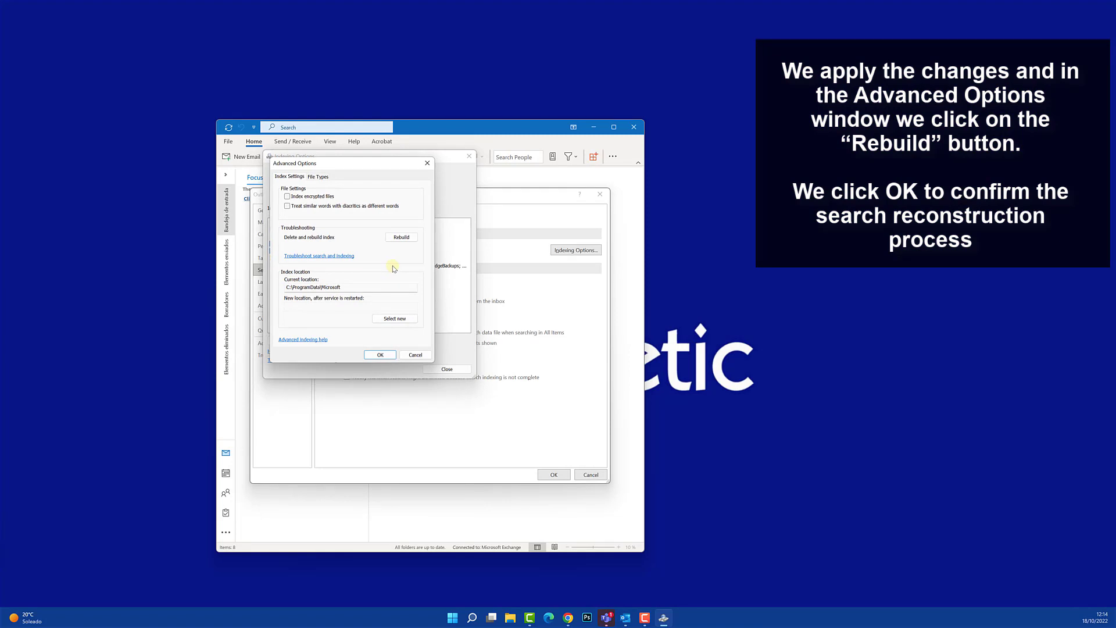
click(398, 238)
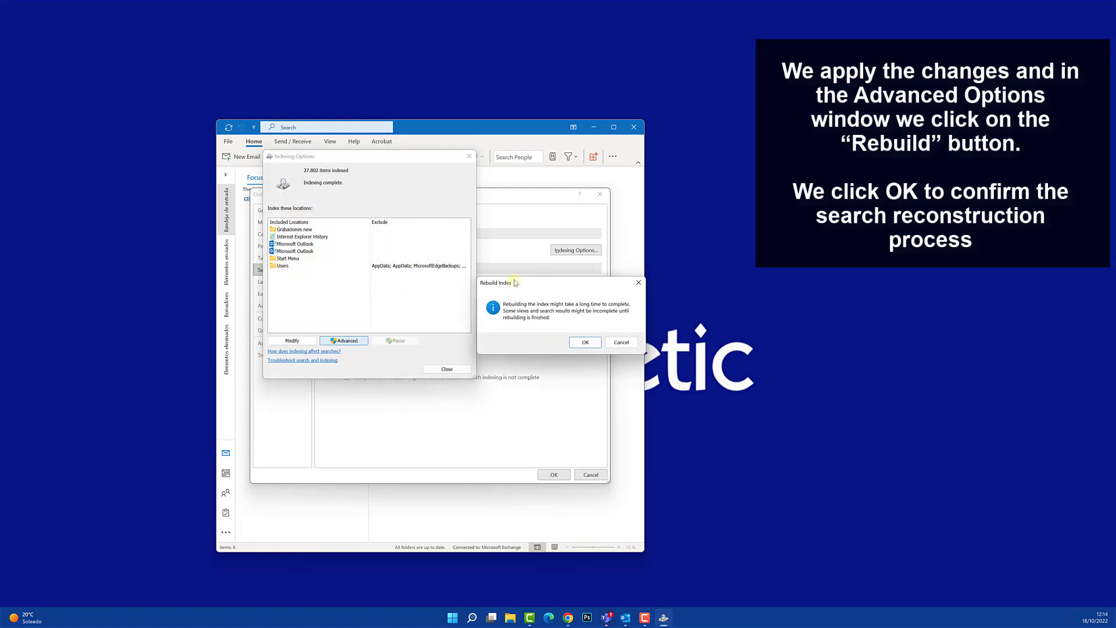
drag(514, 285, 397, 239)
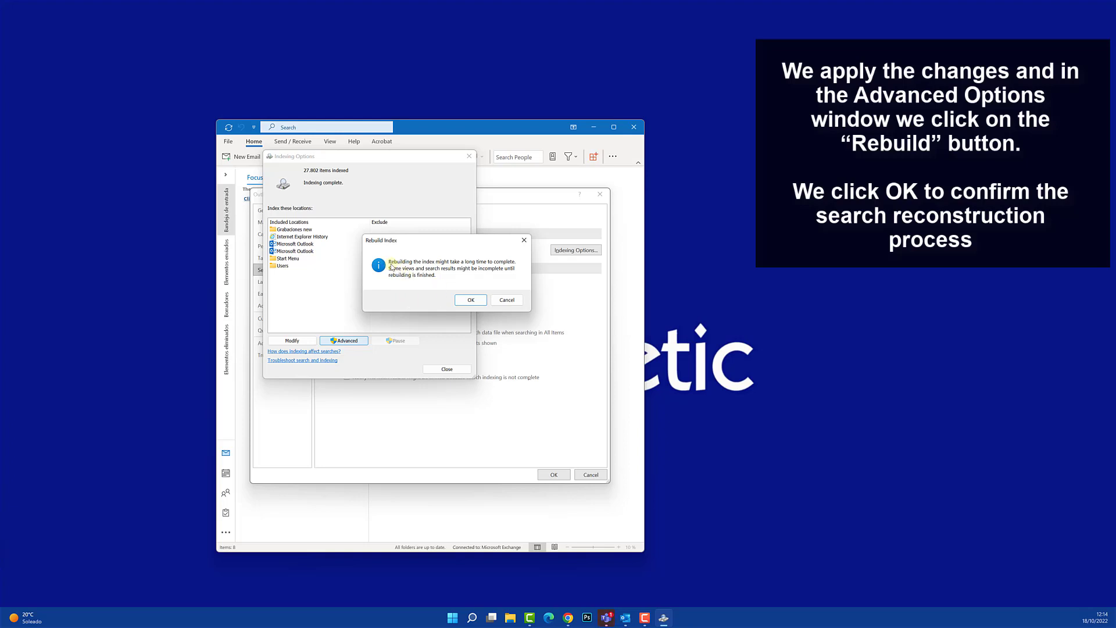
click(510, 301)
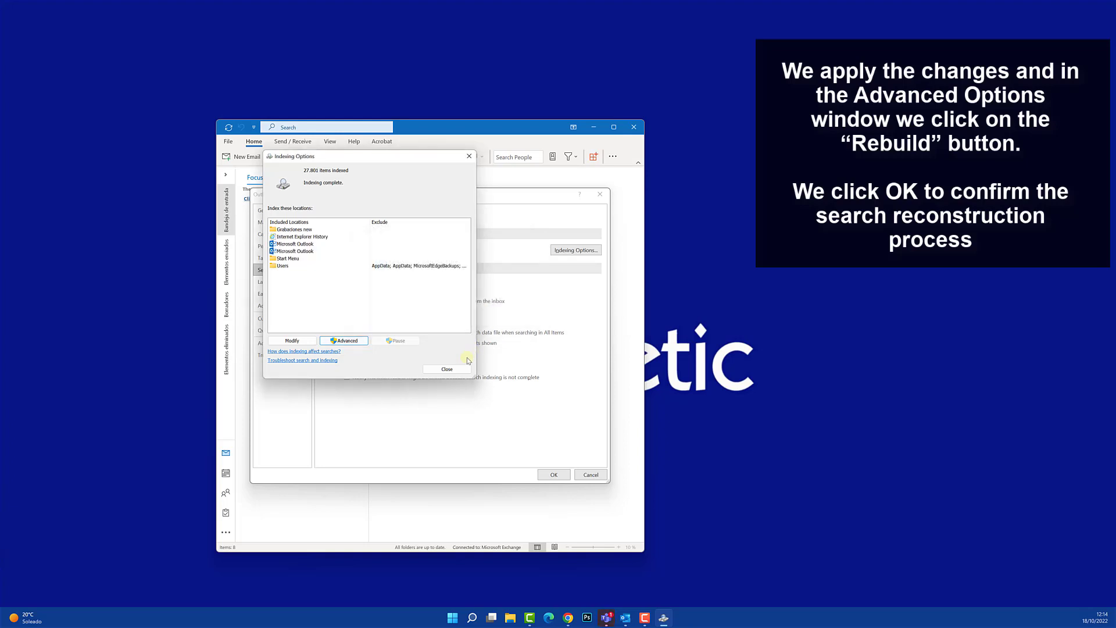
Step: Dismiss the indexing and Outlook options without saving, and minimize the Outlook window
click(463, 368)
click(590, 474)
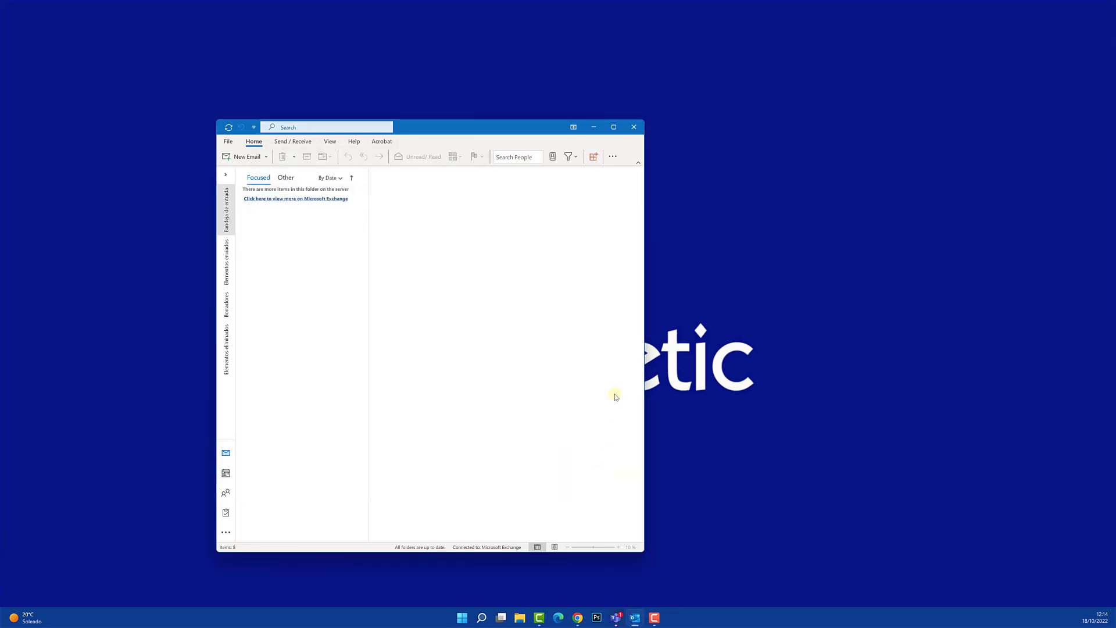
click(592, 127)
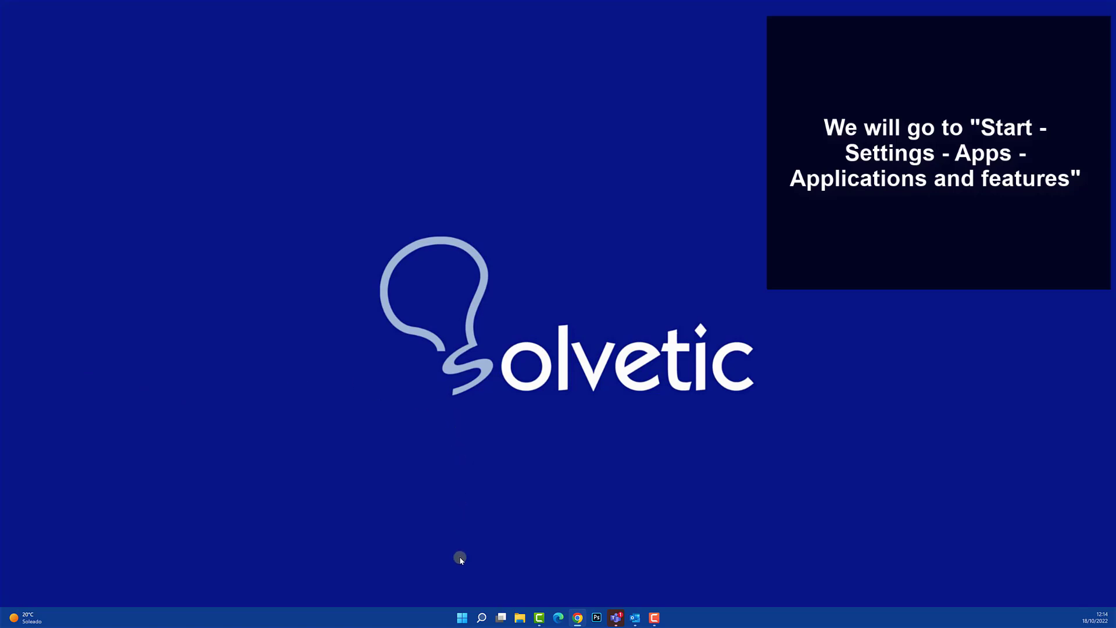
Step: Open the Apps & features page in Windows Settings
click(462, 617)
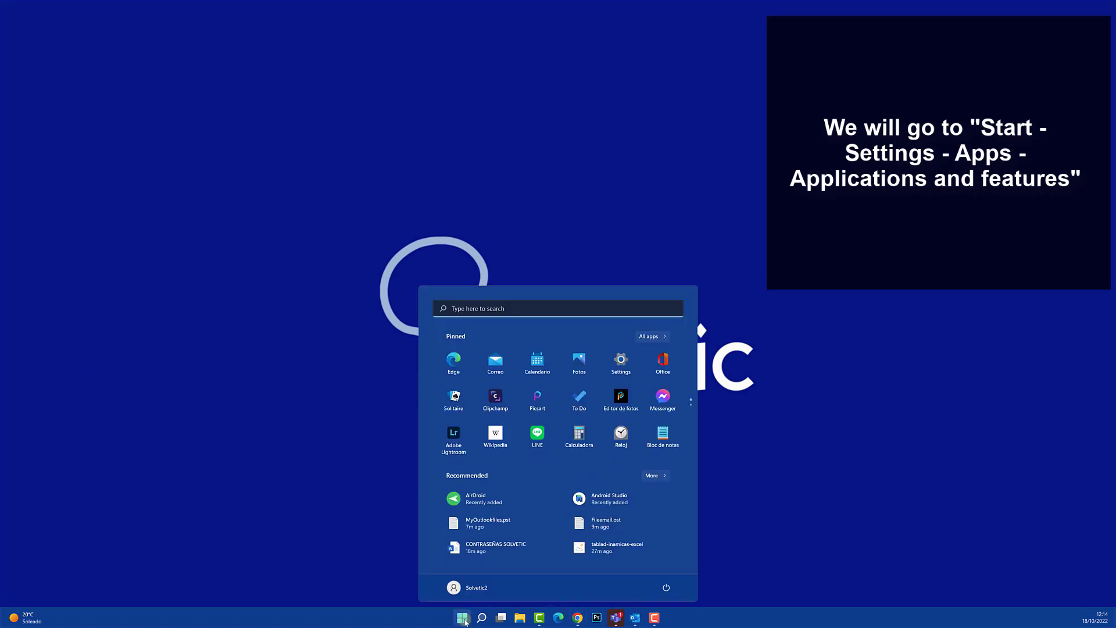
click(621, 360)
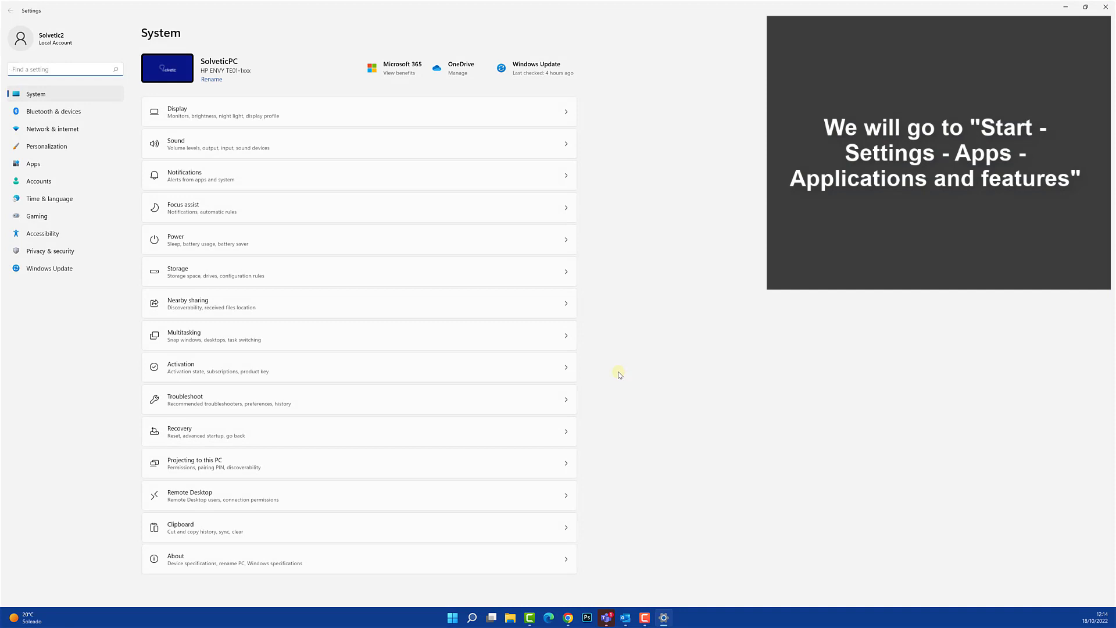
click(81, 165)
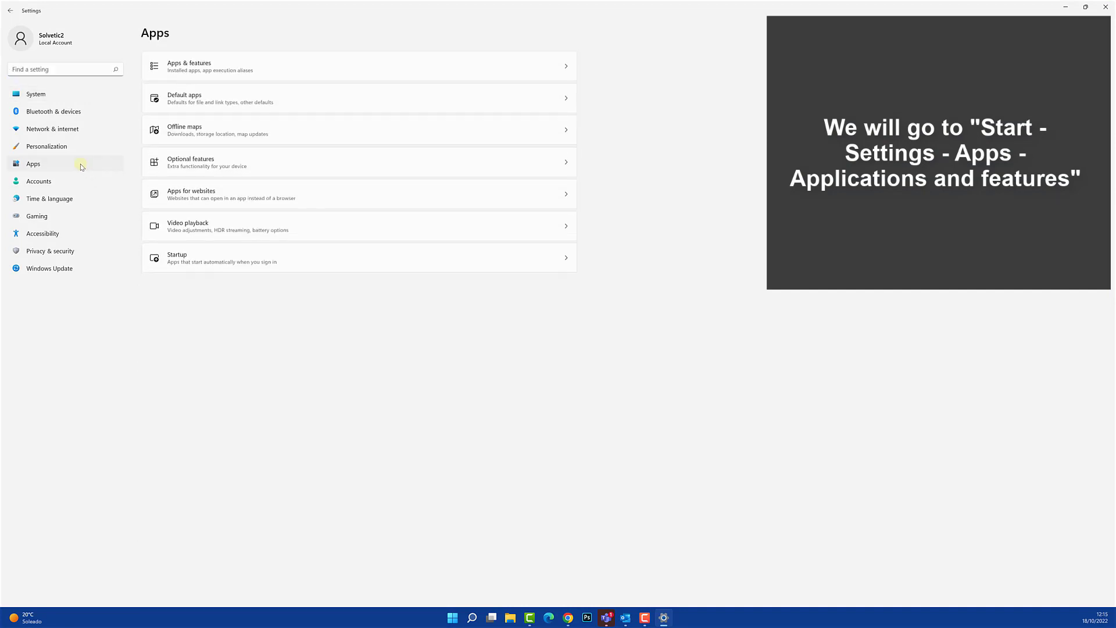
click(210, 68)
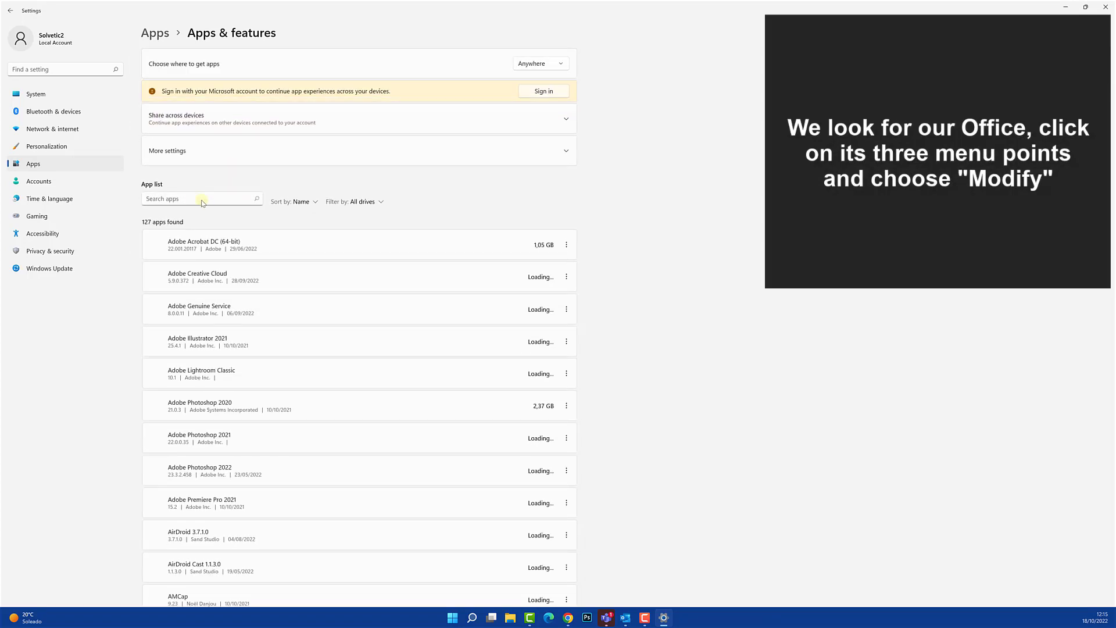
Step: Search the installed apps for office and show the available actions for Microsoft Office Professional Plus 2021 - en-us
click(193, 201)
text(o)
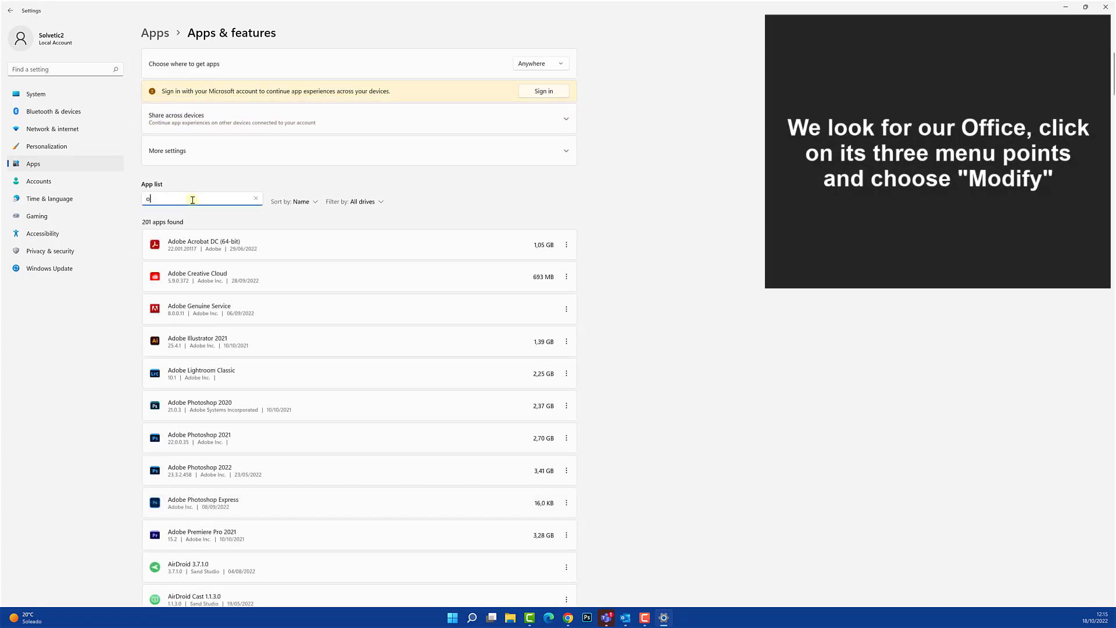
text(ffice)
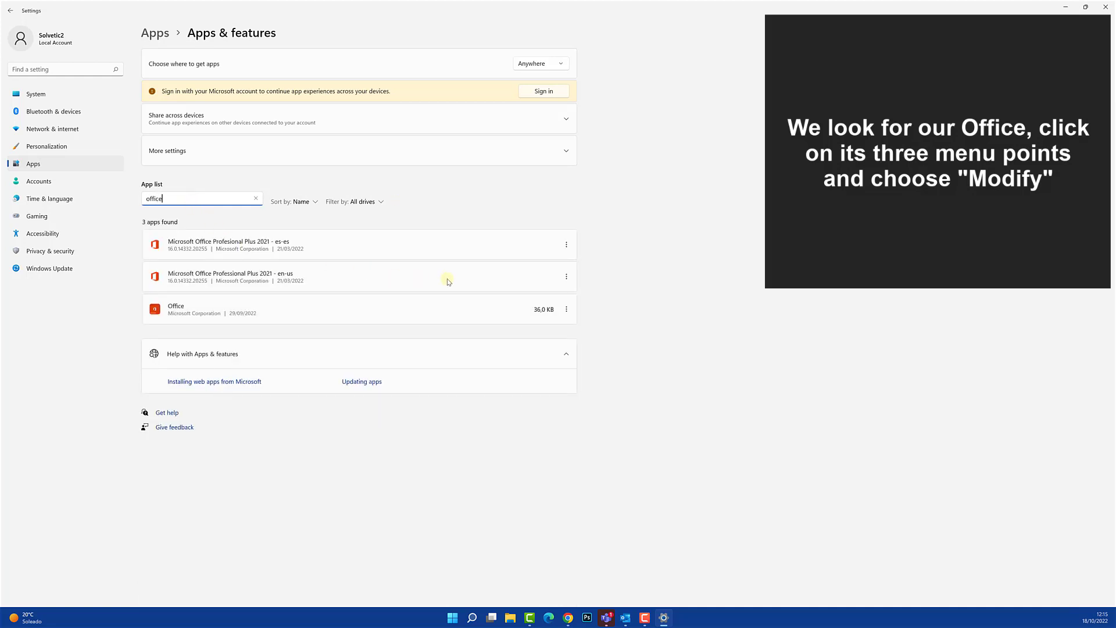
click(566, 276)
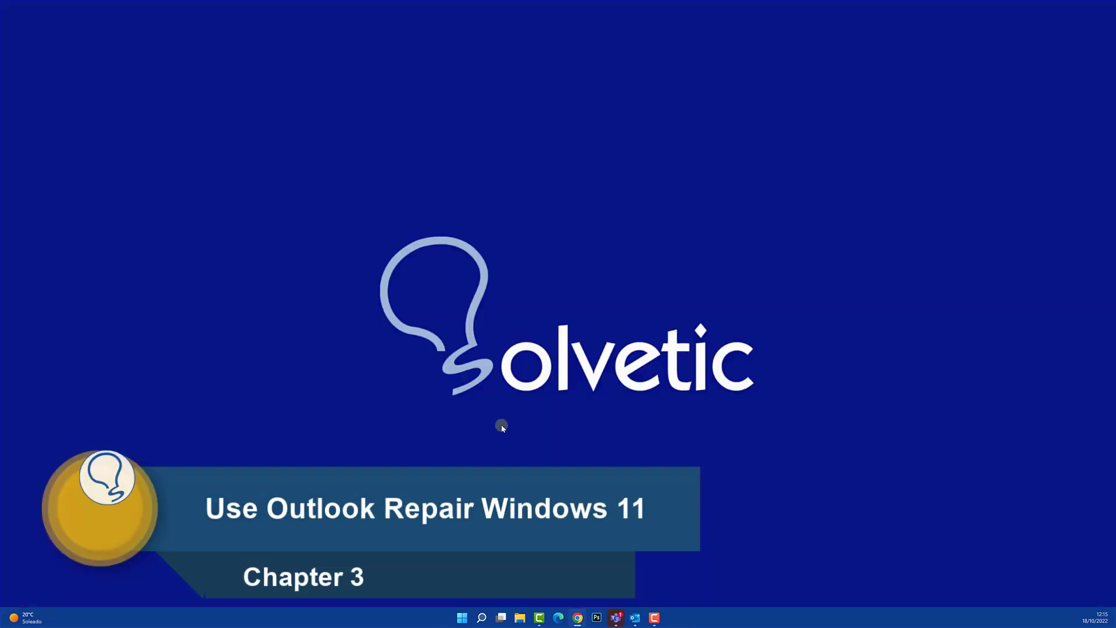
Step: Open File Explorer and go to the folder C:\Program Files\Microsoft Office\root\Office16
click(521, 618)
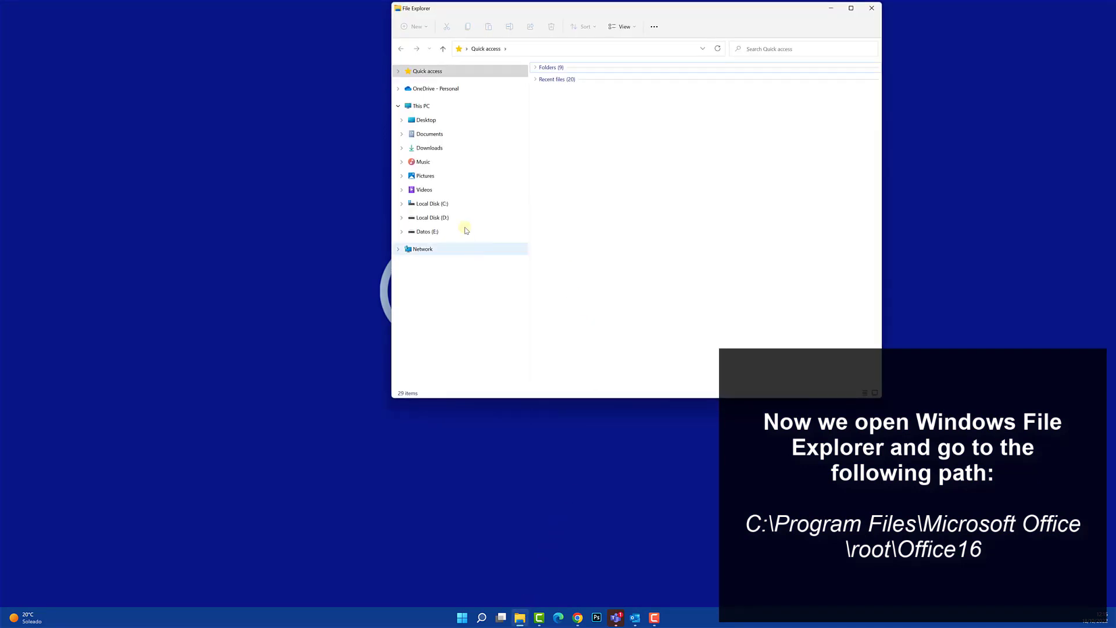
click(423, 107)
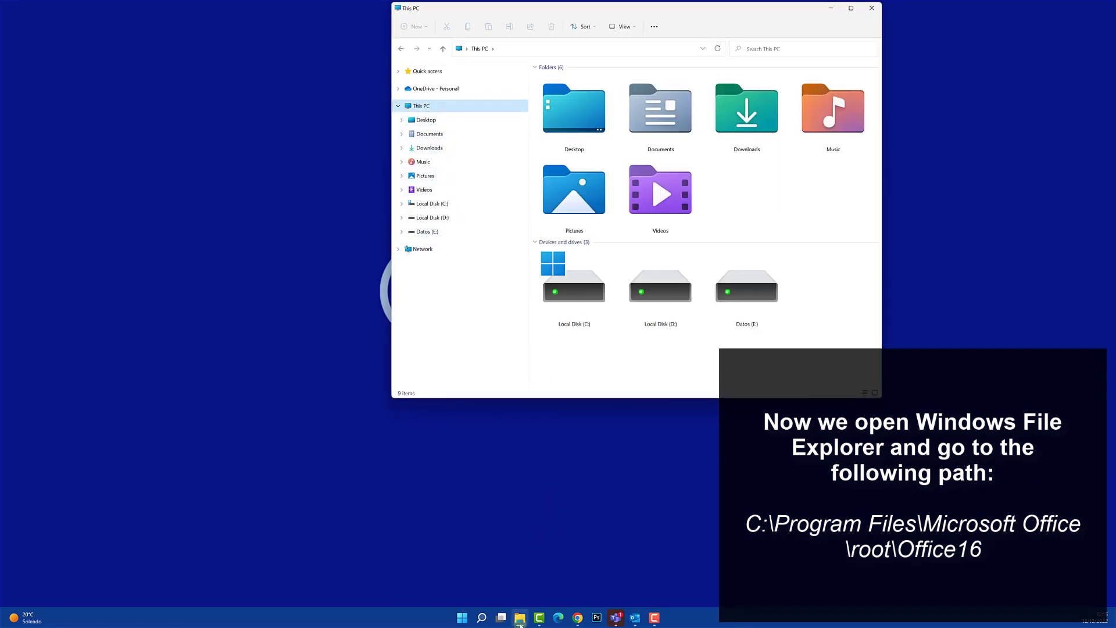
click(519, 619)
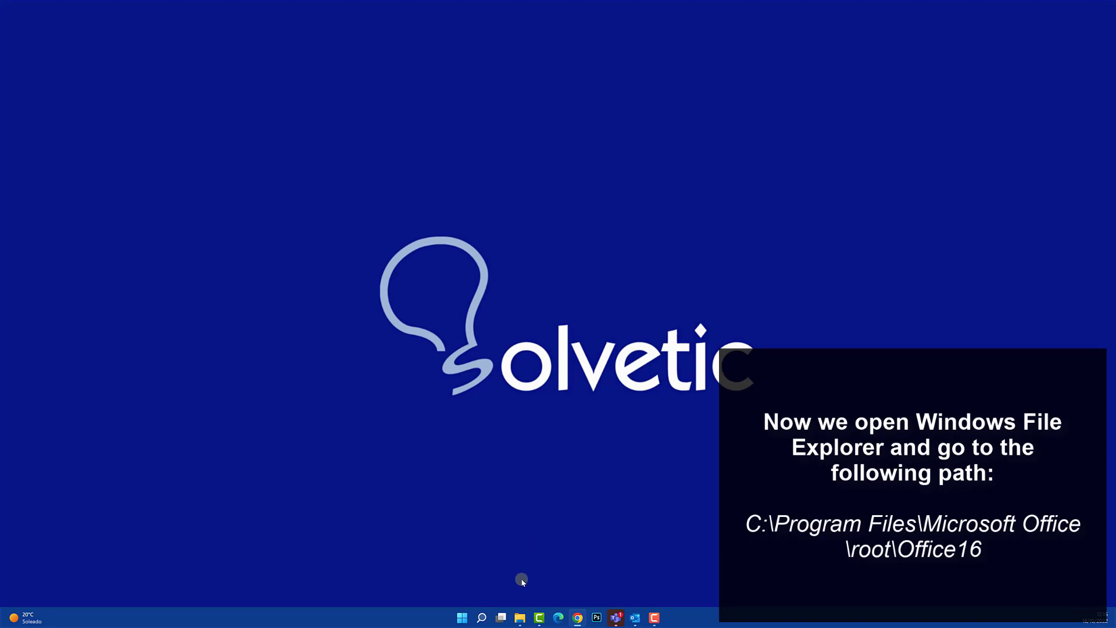
click(519, 617)
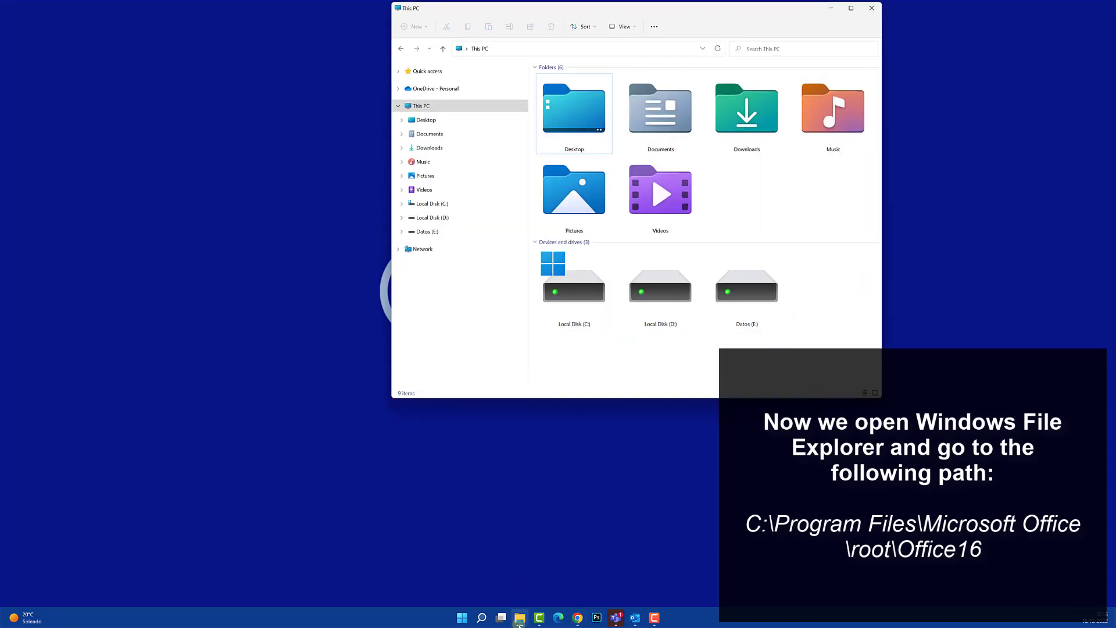
double_click(572, 319)
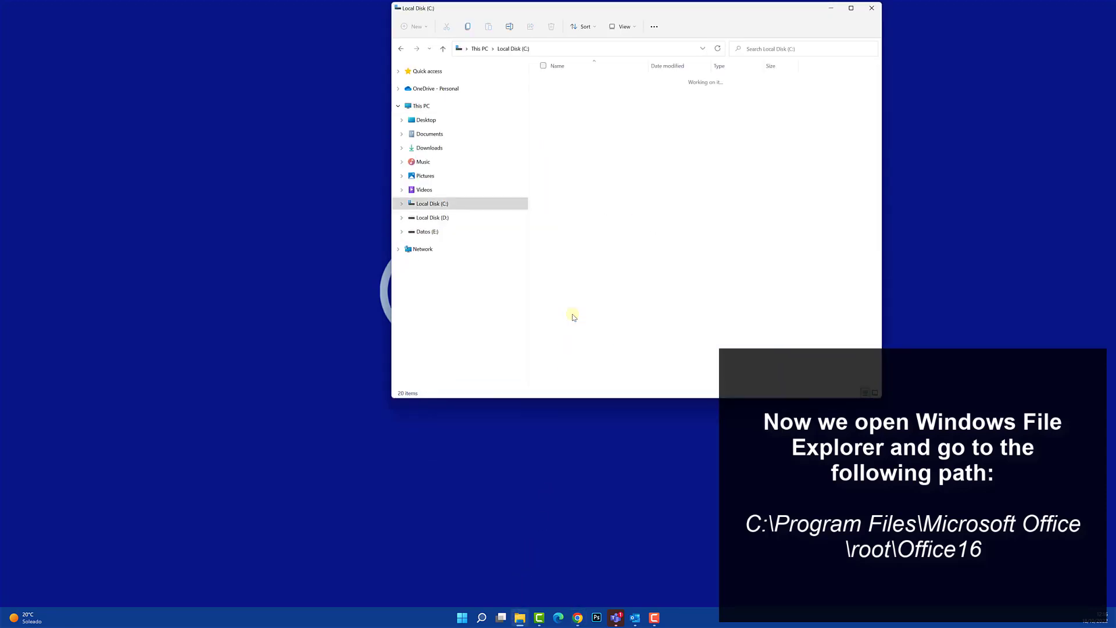
double_click(581, 218)
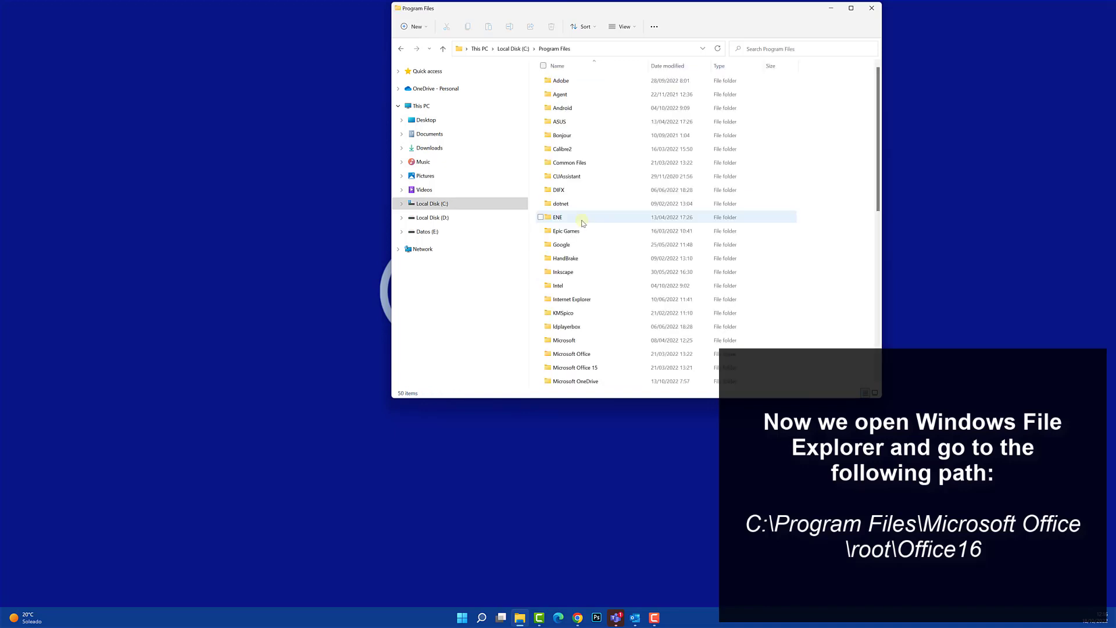
double_click(572, 353)
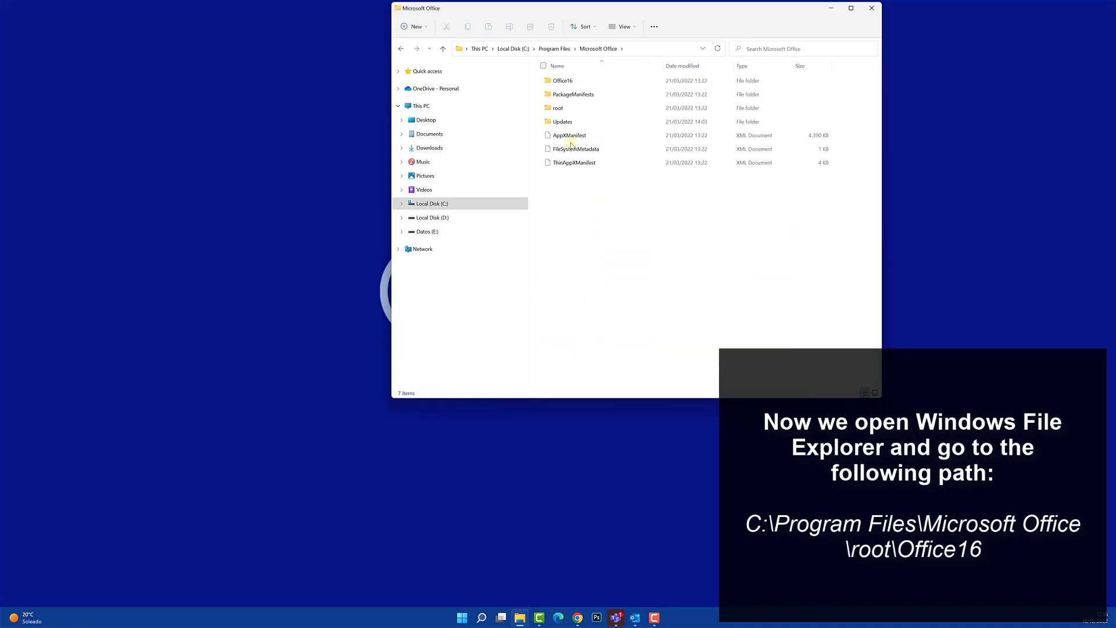
double_click(560, 109)
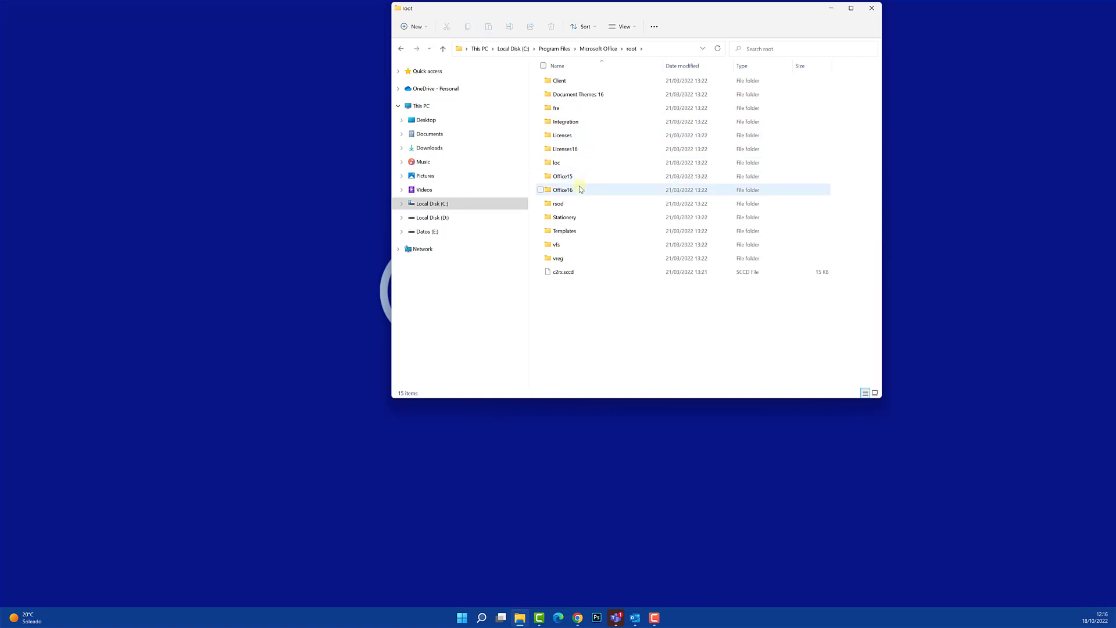
double_click(579, 187)
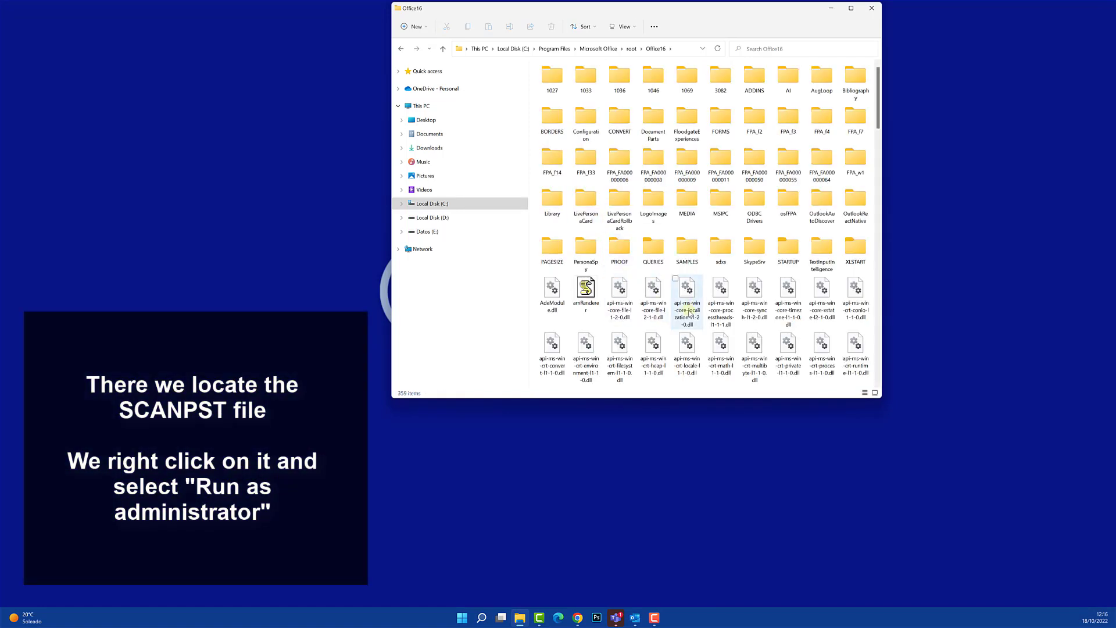
Step: Find the SCANPST file in the Office16 folder and run it as administrator
click(688, 307)
text(scan)
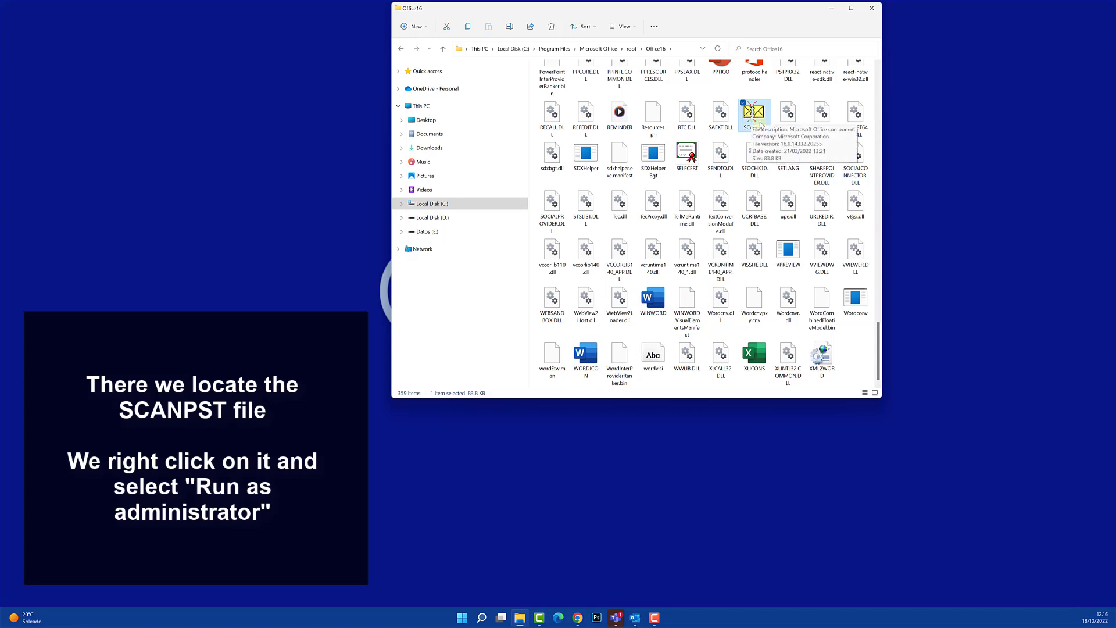
right_click(753, 114)
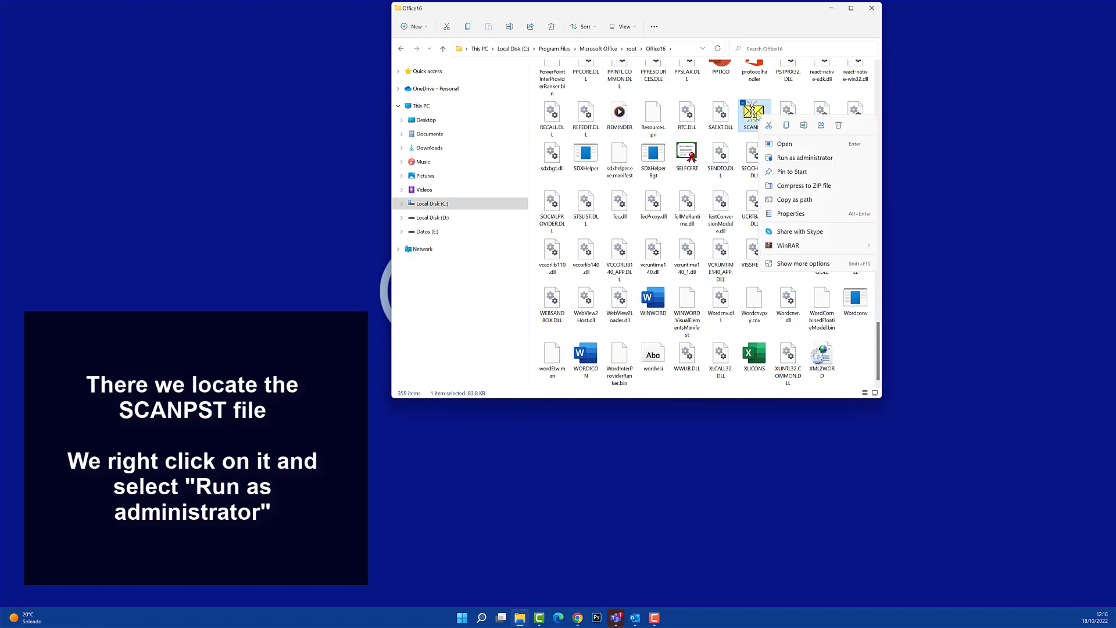
click(798, 161)
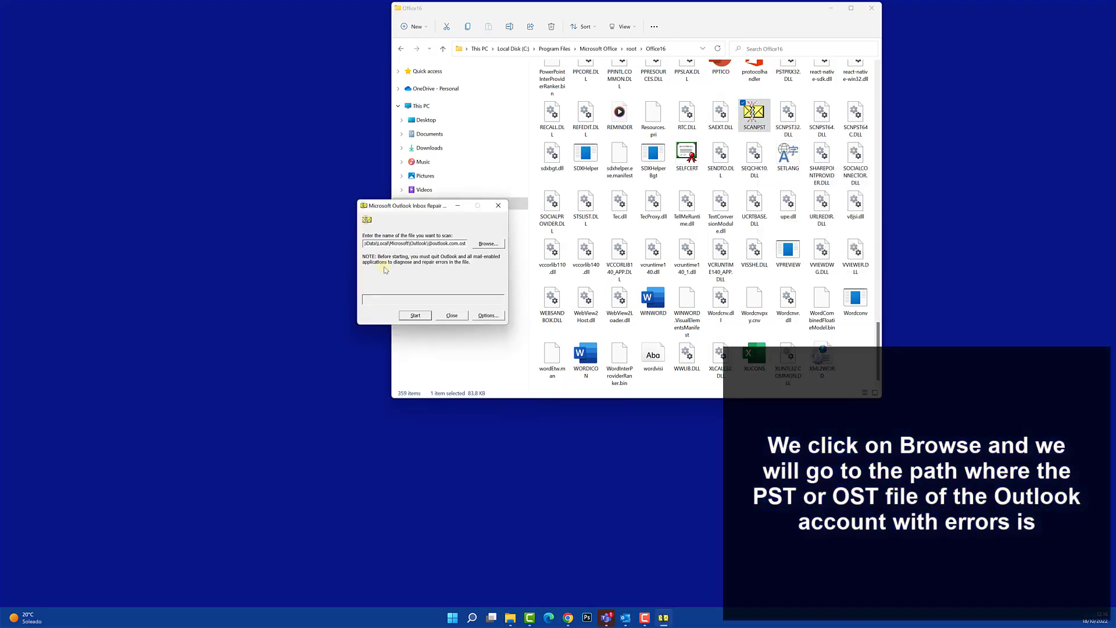
Step: Choose the .ost file in Documents\Outlook as the file to scan in the Inbox Repair tool
click(486, 244)
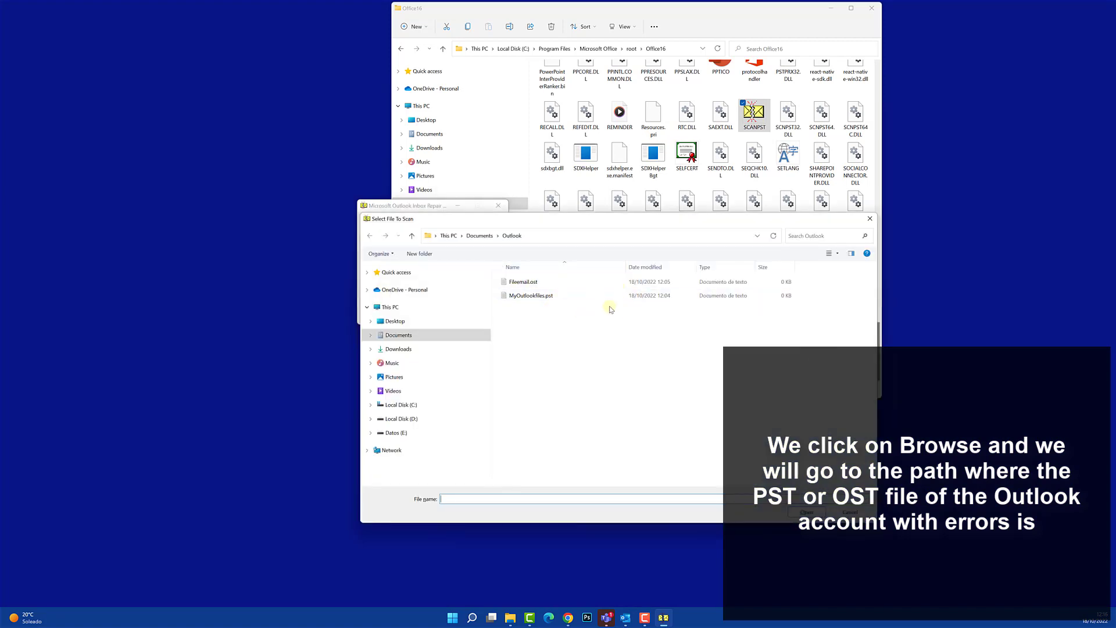
double_click(595, 282)
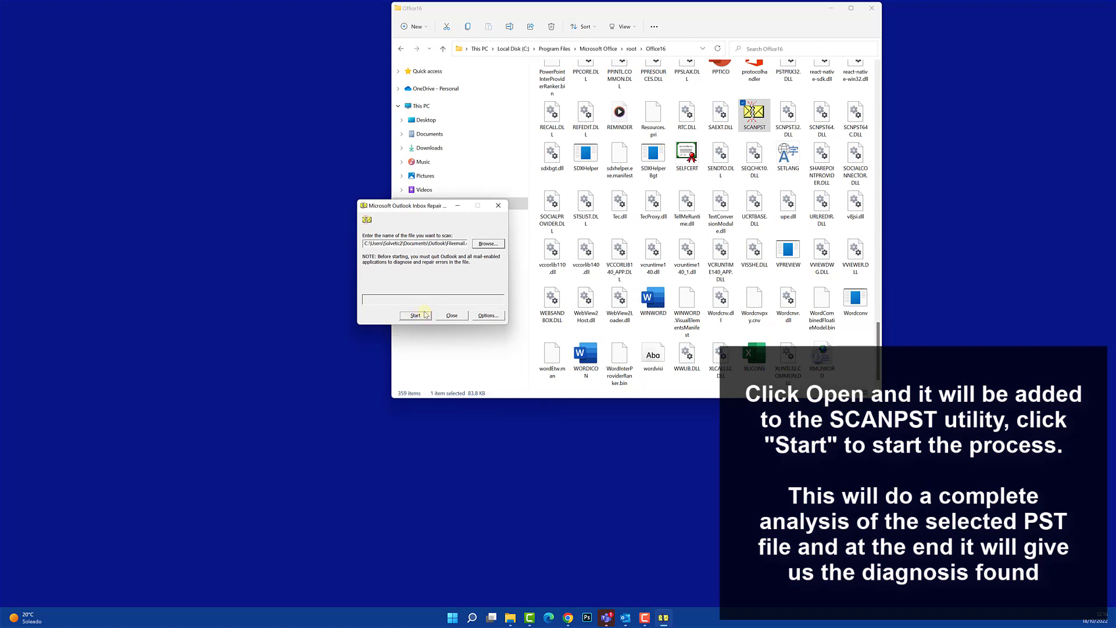
Step: Close the Inbox Repair tool and the Office16 folder window, and switch to Outlook
click(498, 206)
click(869, 15)
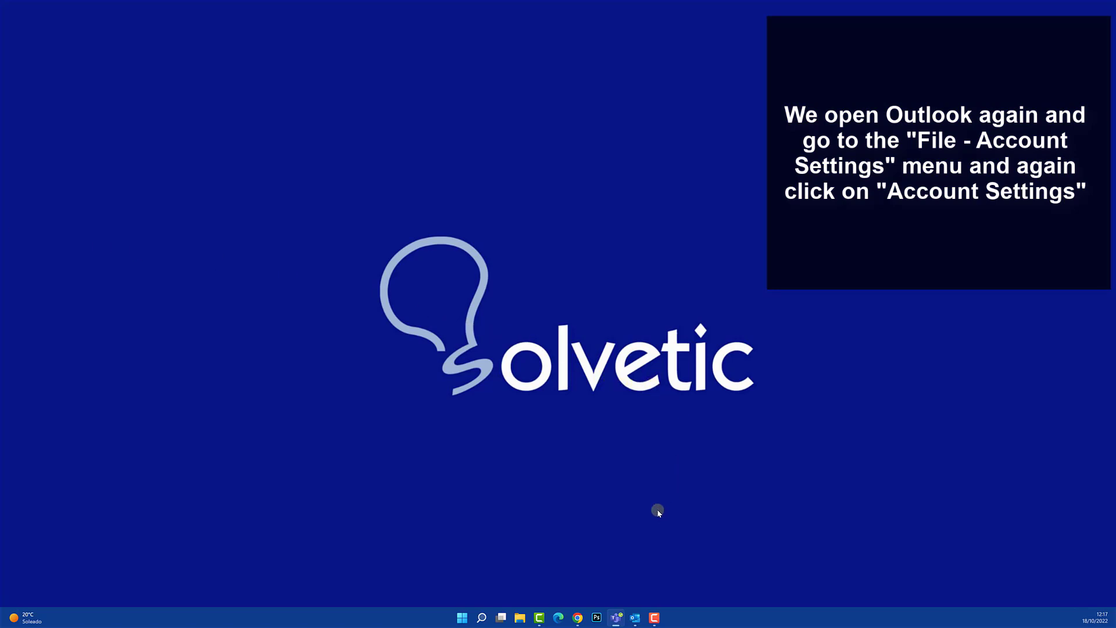
click(635, 618)
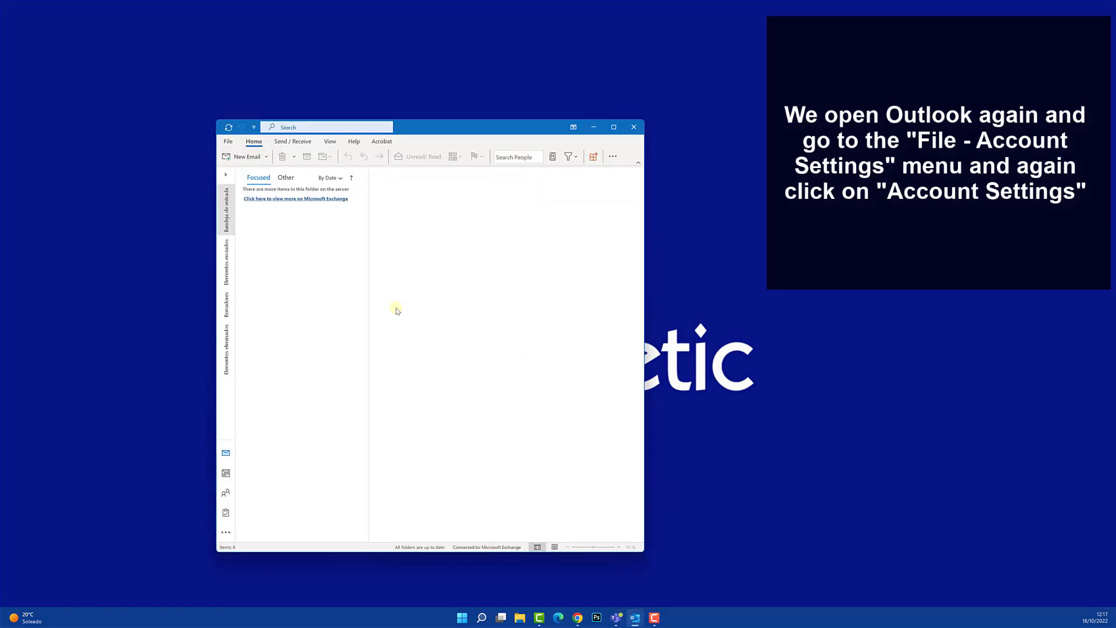